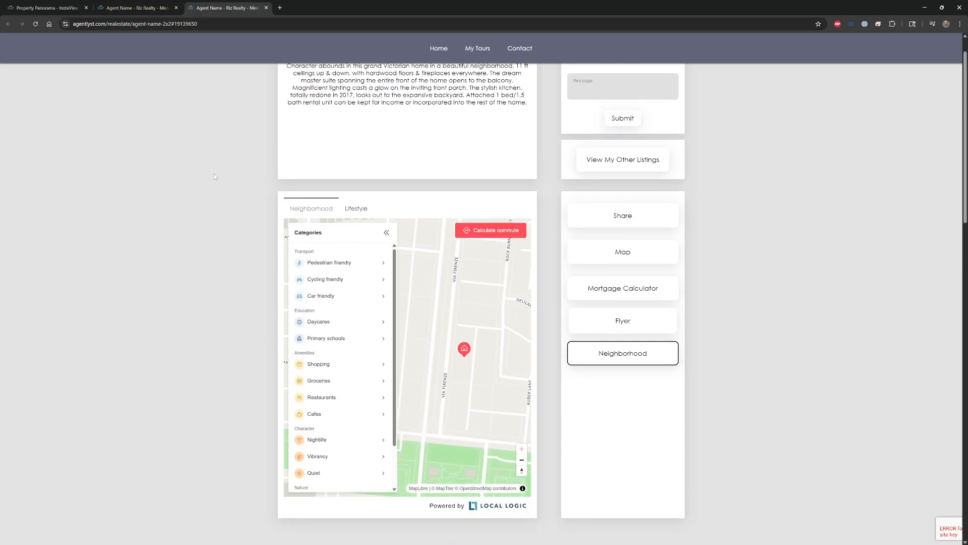
scroll(261, 128, up, 5)
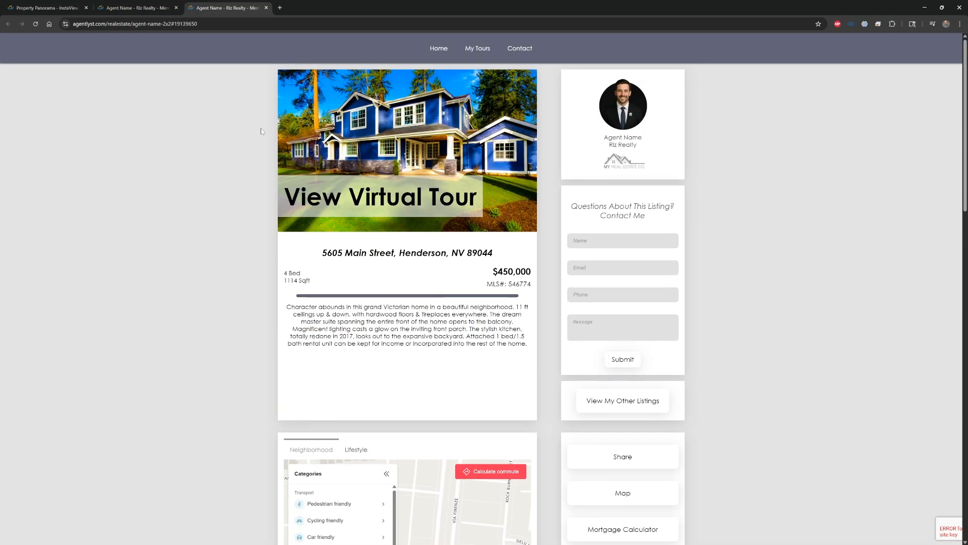
click(142, 7)
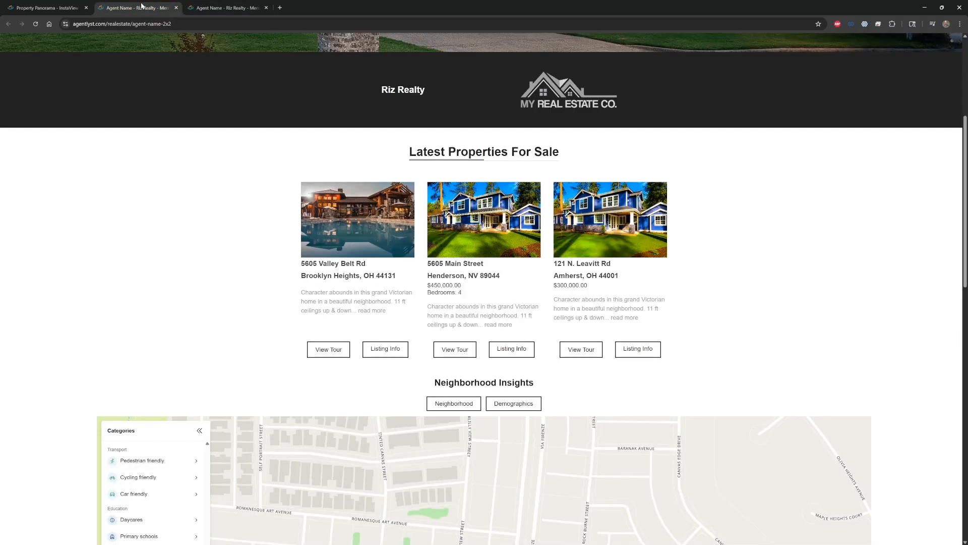
scroll(156, 101, up, 5)
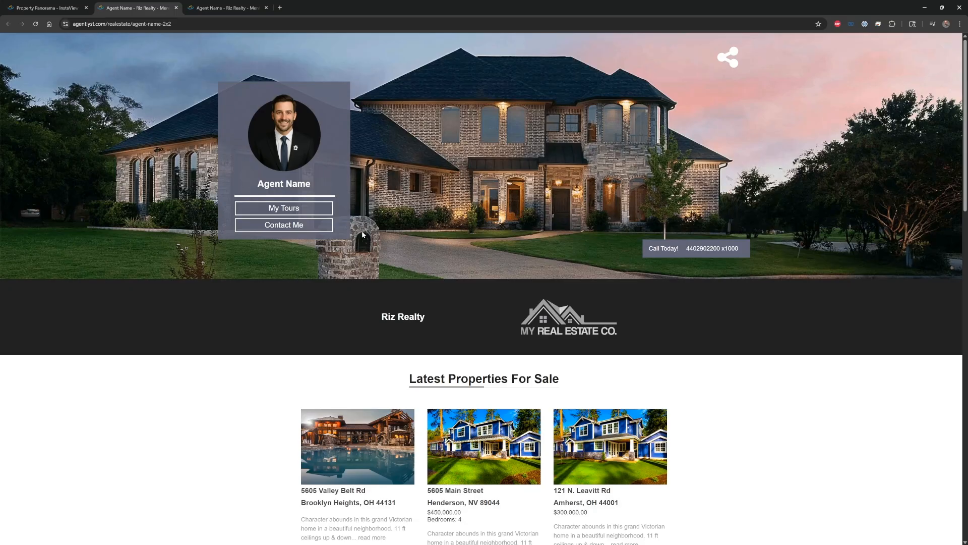
scroll(361, 231, down, 5)
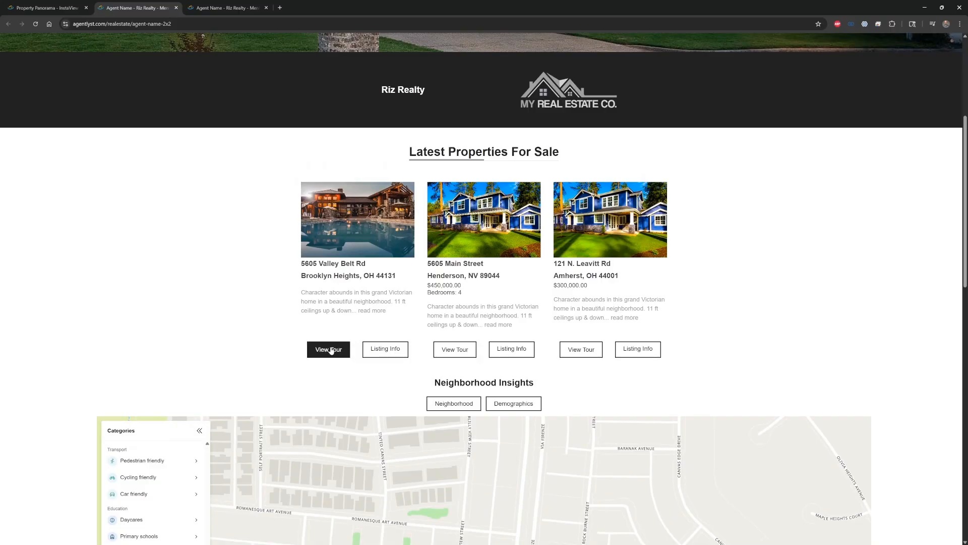
click(328, 350)
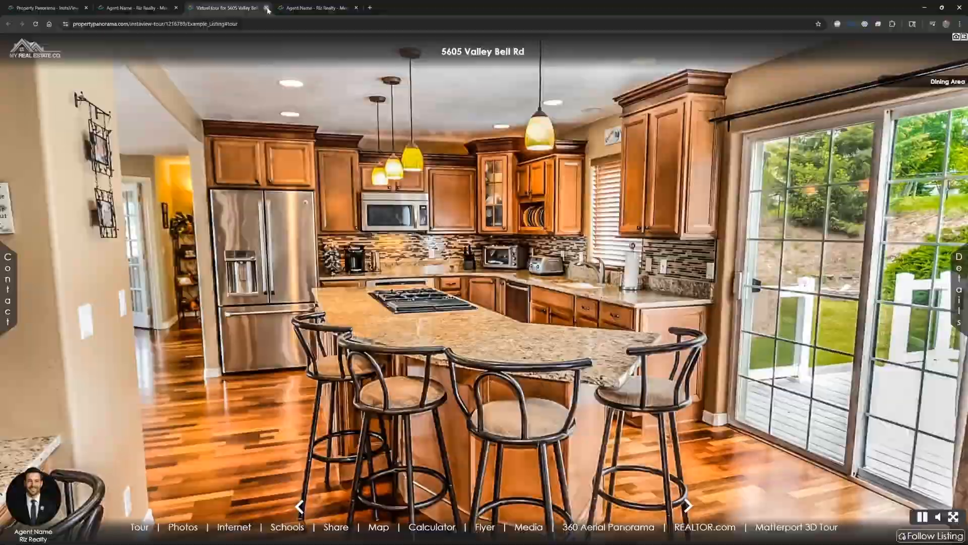
click(267, 7)
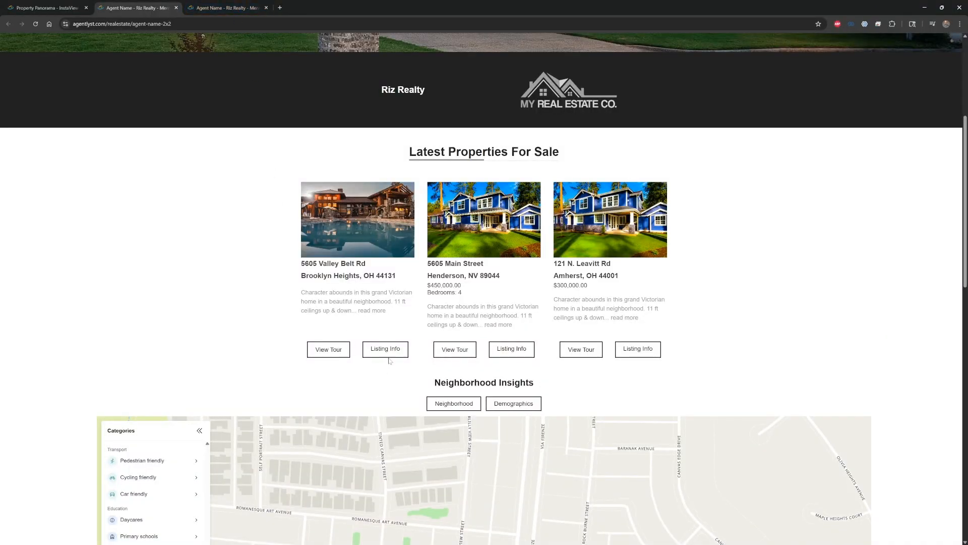
Close the listing details and portfolio pages to return to the dashboard, and view the Store page
click(228, 10)
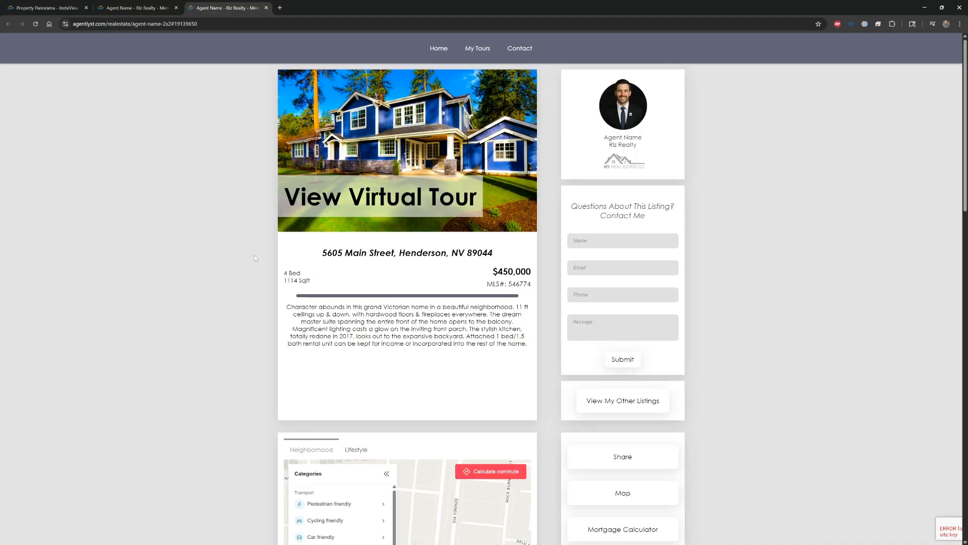
click(266, 8)
scroll(64, 298, down, 15)
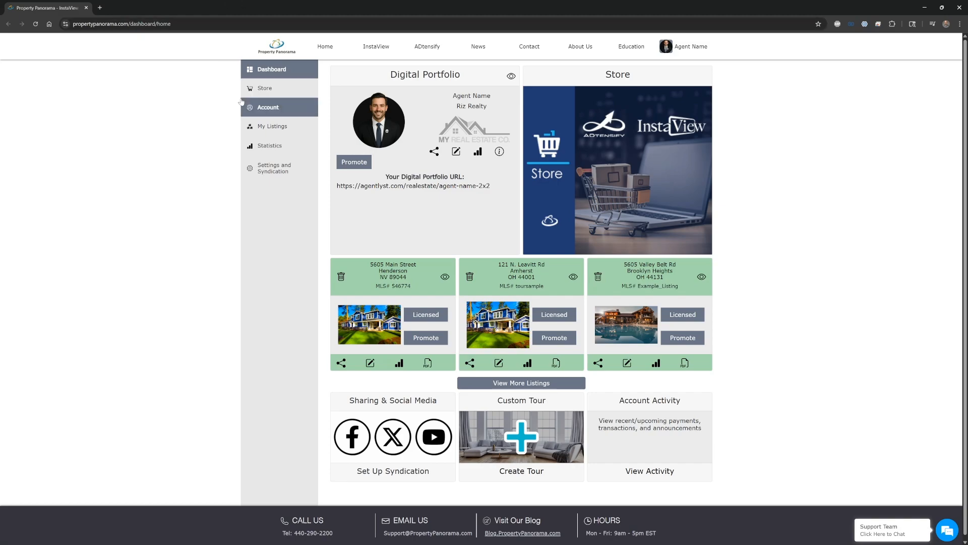
click(273, 89)
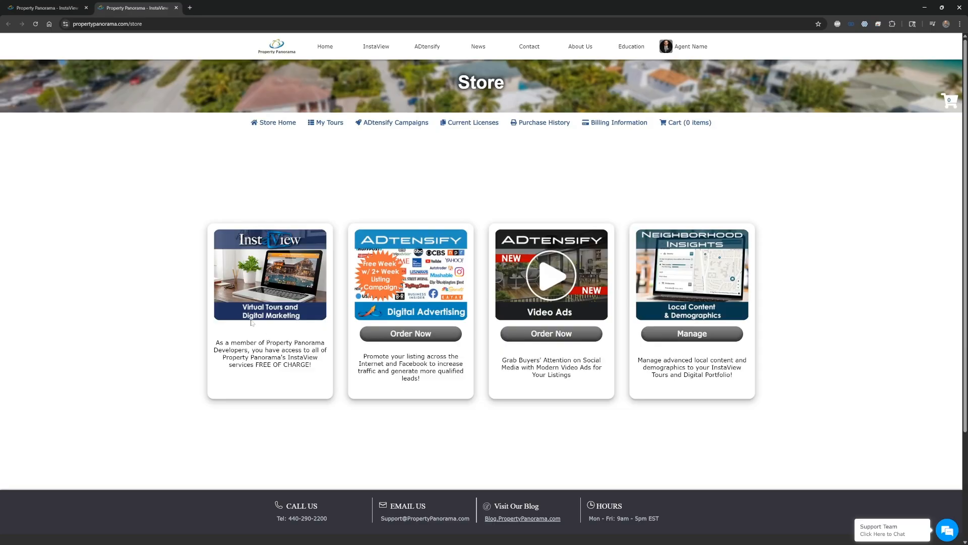
click(176, 8)
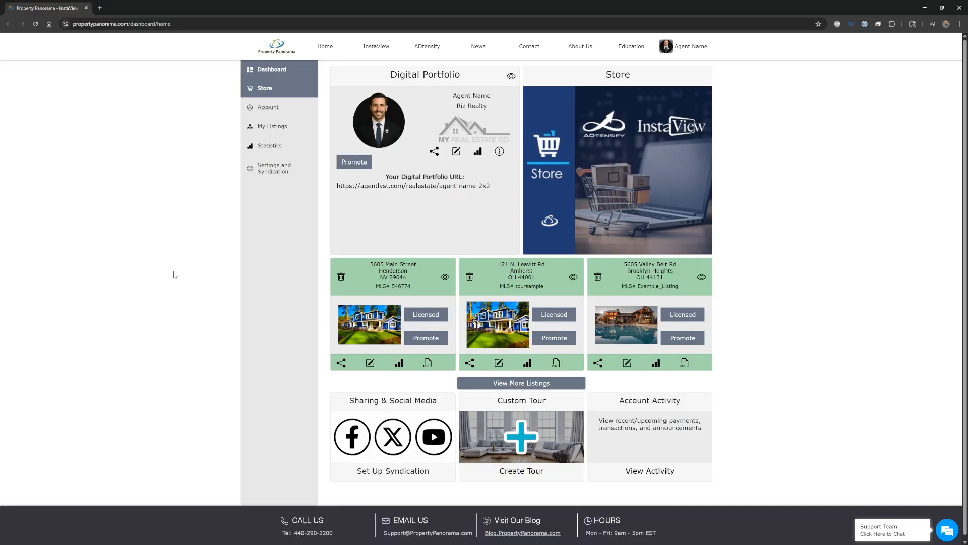
Open the Digital Portfolio for editing, try the Executive template, and set the template back to Professional
click(456, 153)
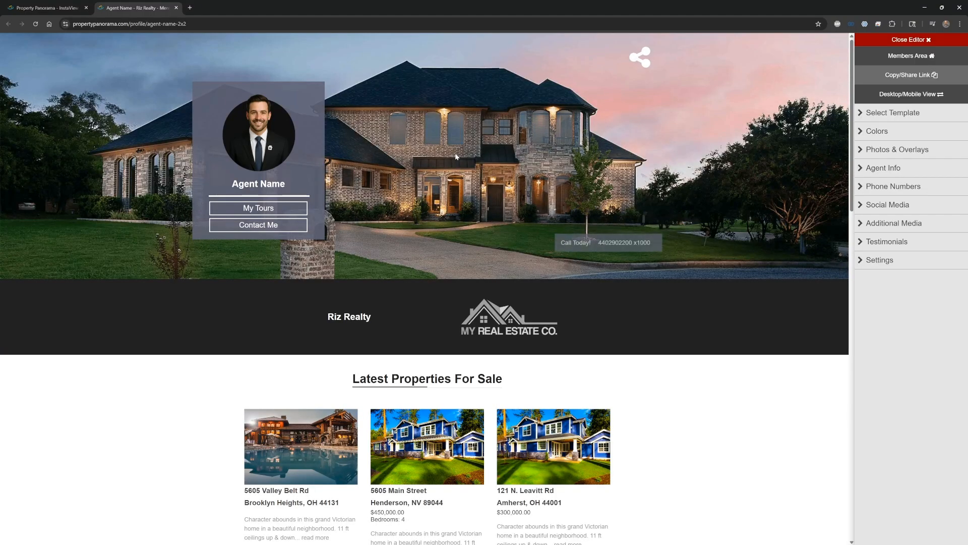
click(868, 113)
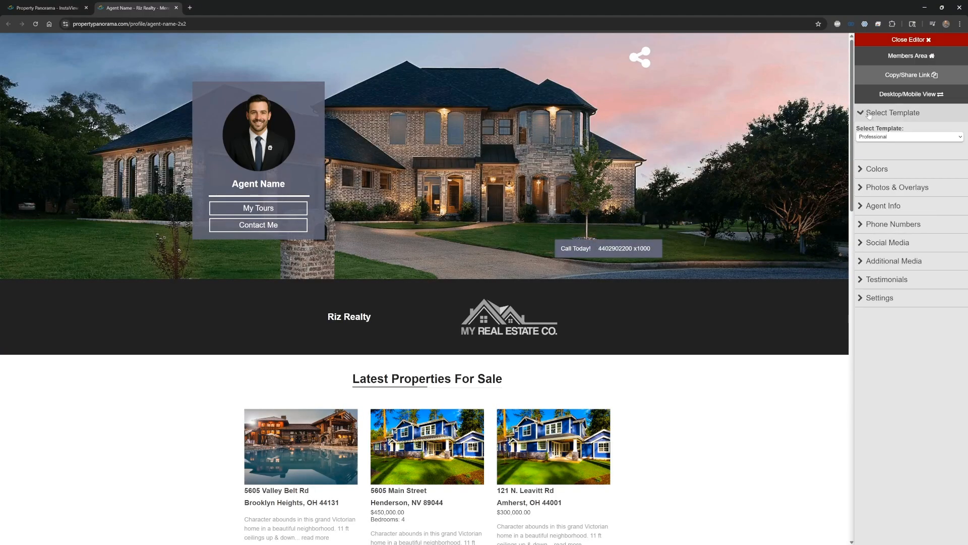
click(910, 136)
click(899, 156)
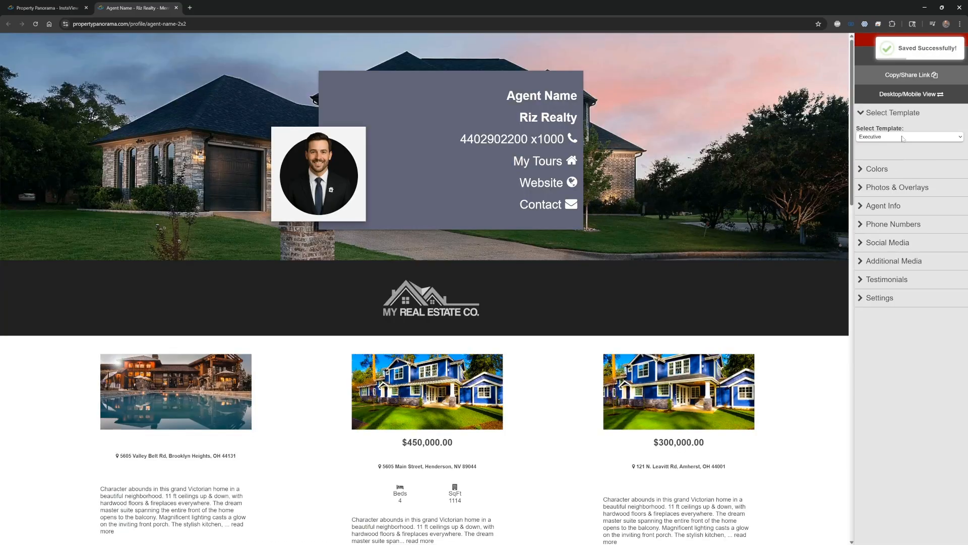
click(903, 138)
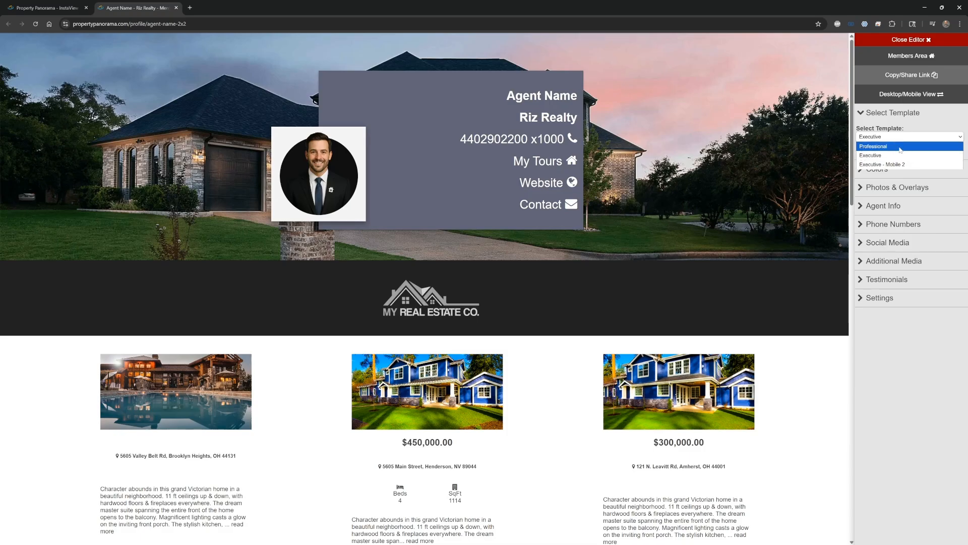
click(900, 146)
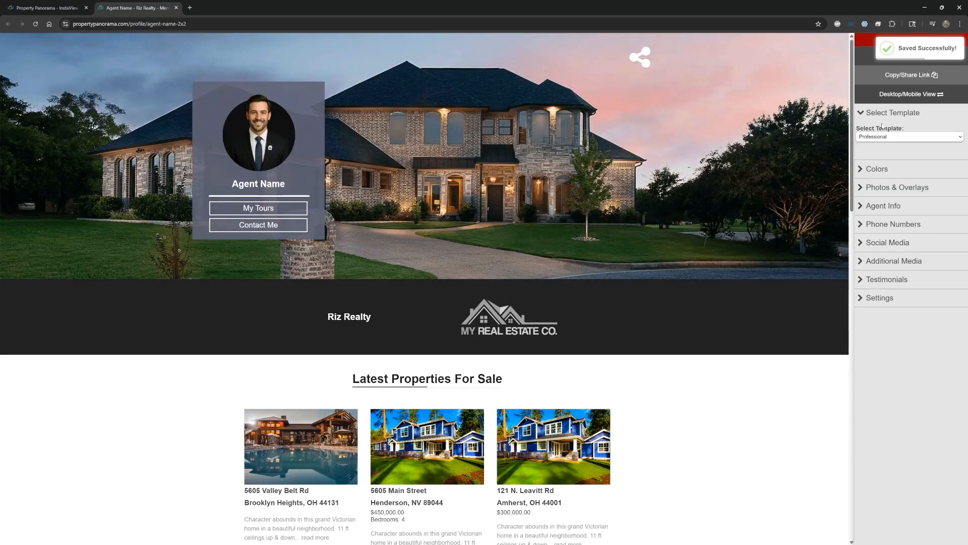
click(888, 113)
Set the portfolio's primary color to the dark brown #281D0F
click(876, 132)
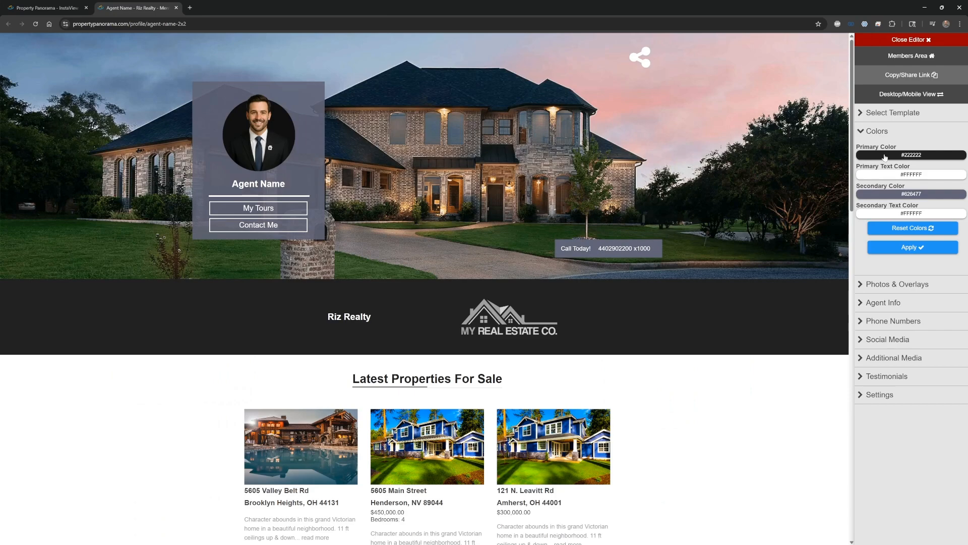
click(885, 157)
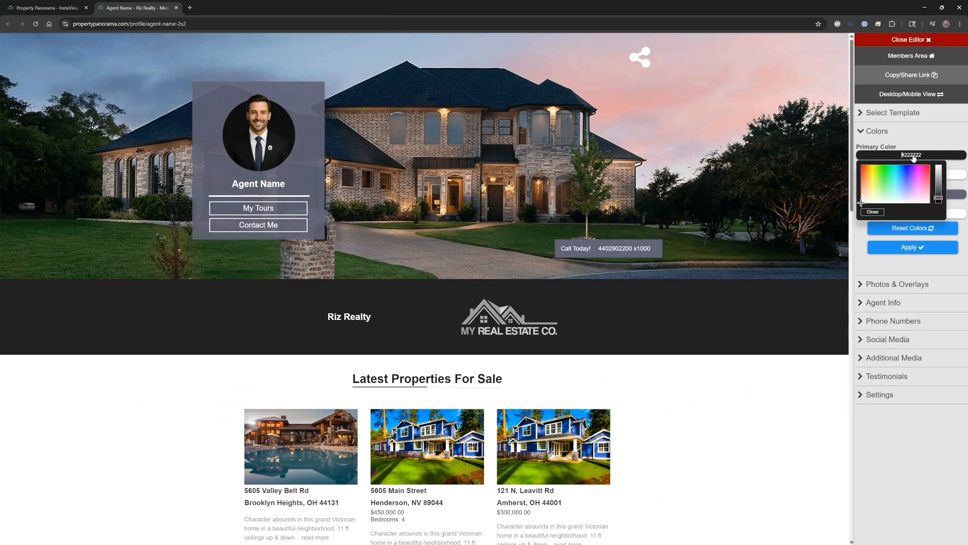
double_click(912, 156)
text(232323)
click(940, 189)
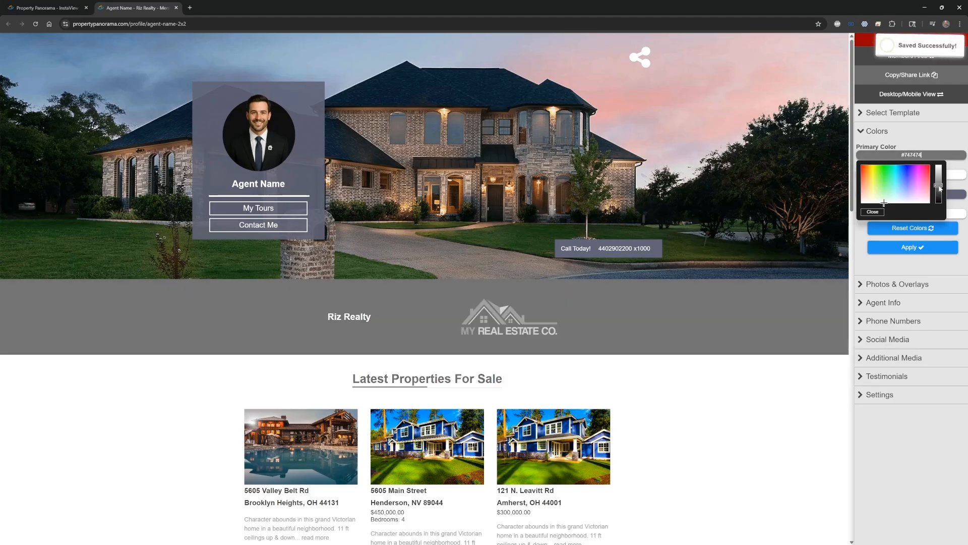
click(897, 189)
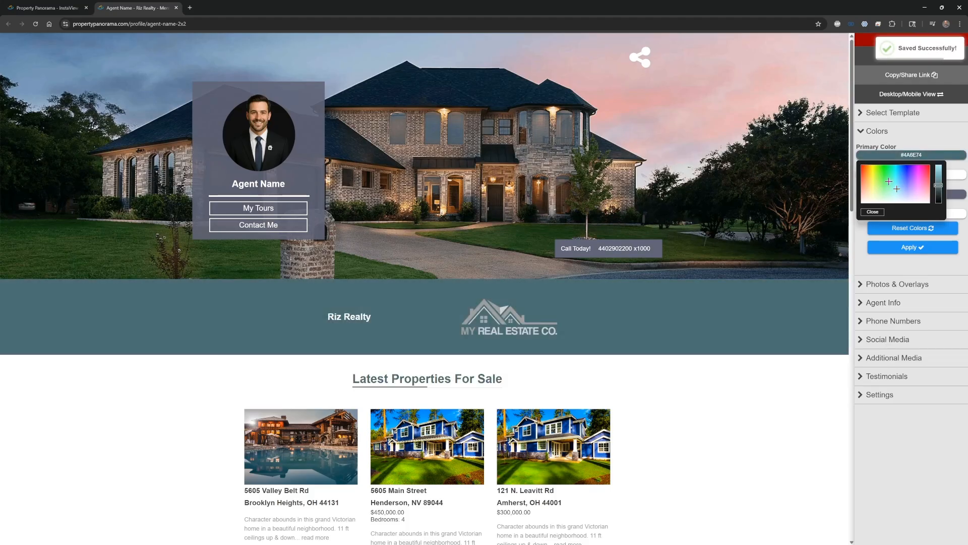
click(889, 181)
click(868, 180)
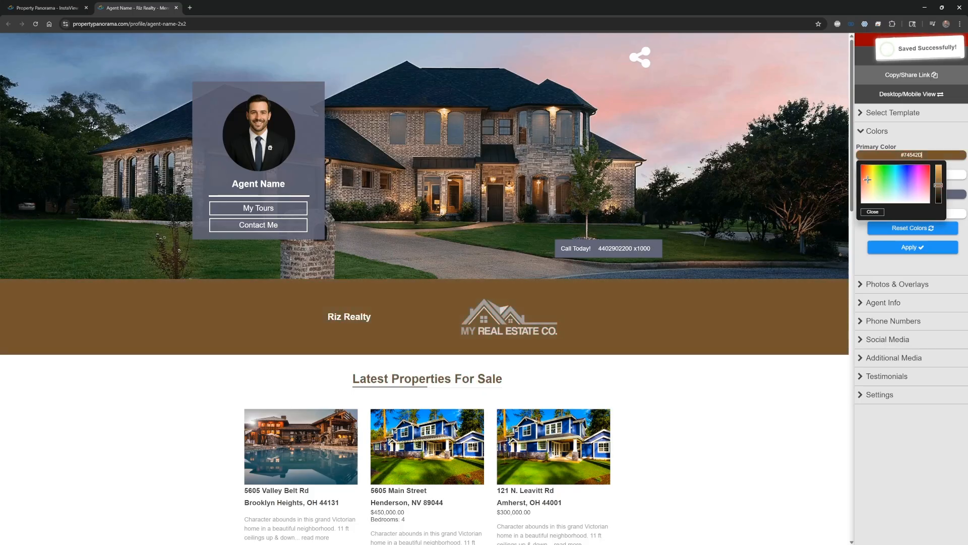
drag(938, 186, 941, 201)
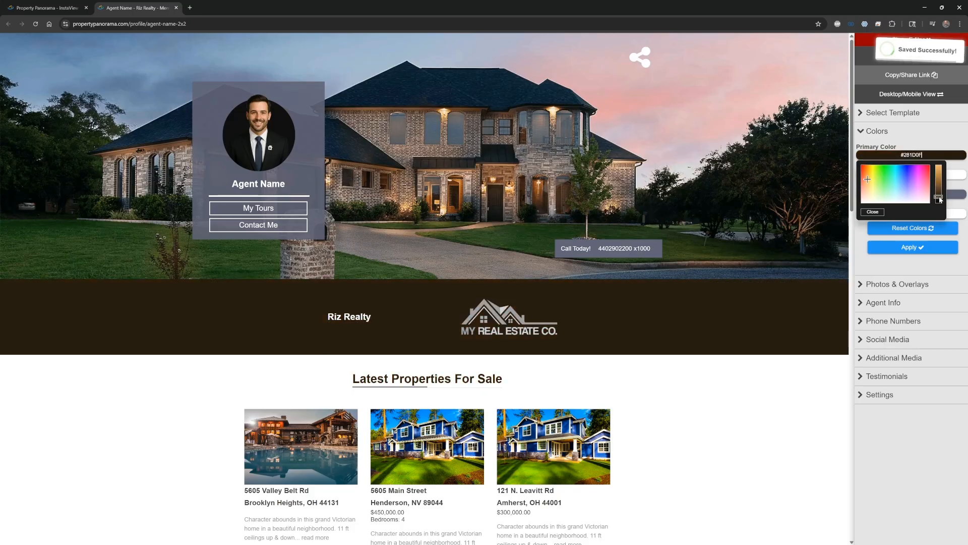
click(876, 213)
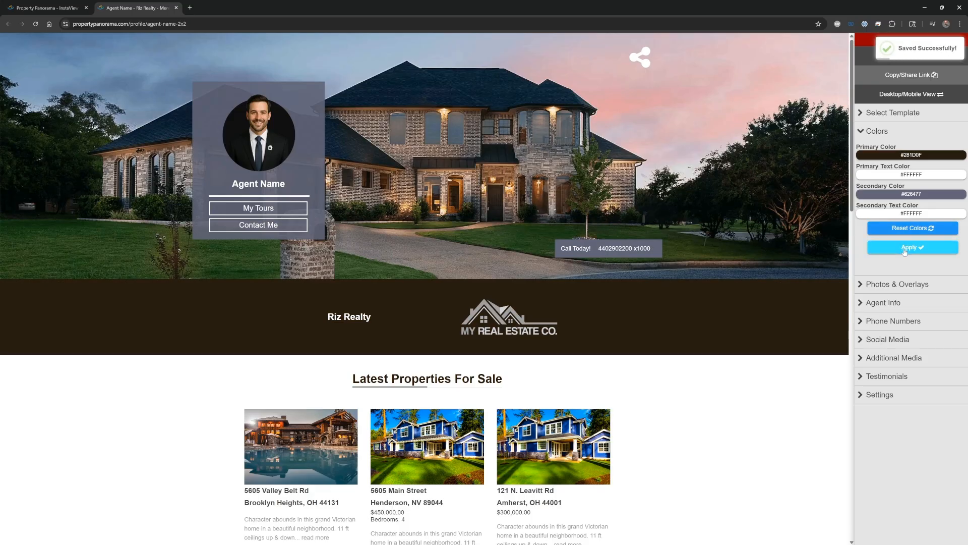
click(916, 135)
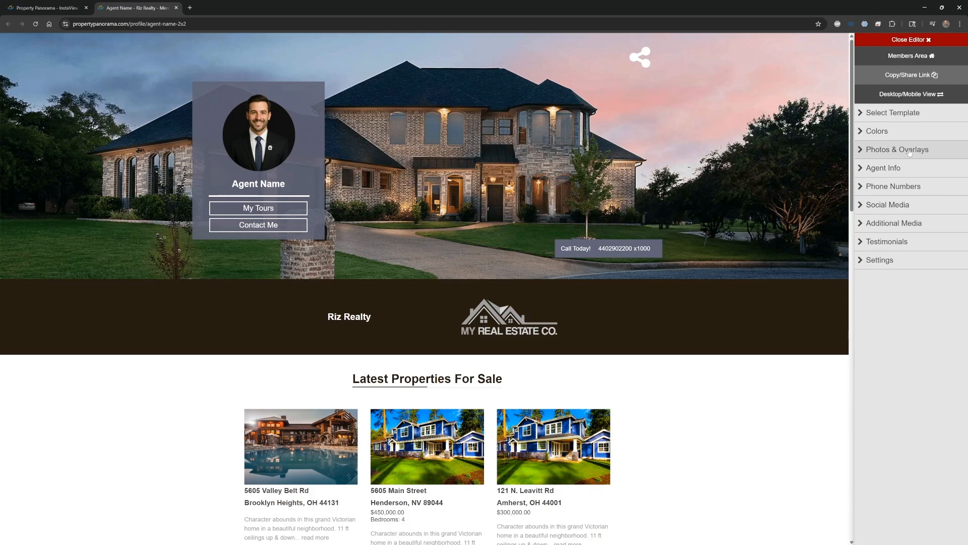
Set the portfolio's primary overlay image to Street View
click(909, 151)
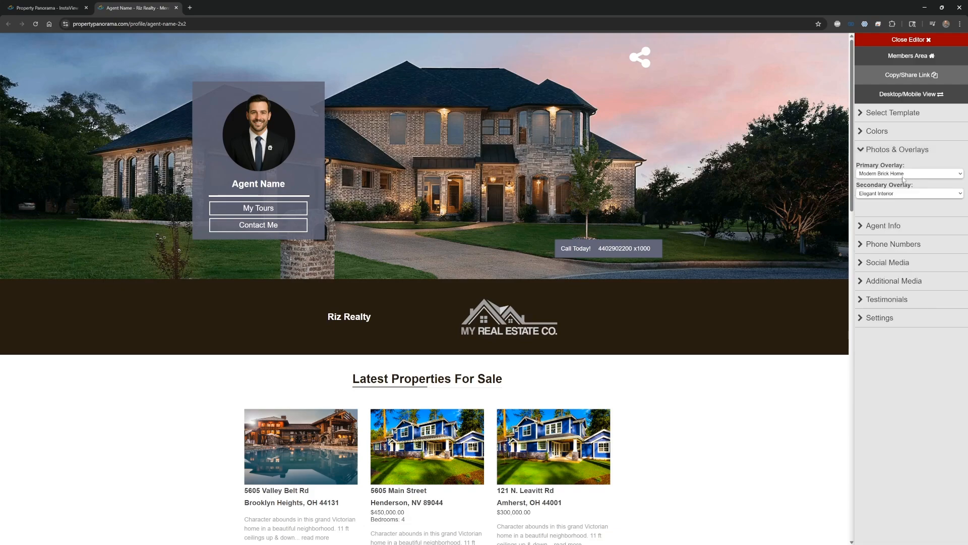
click(914, 174)
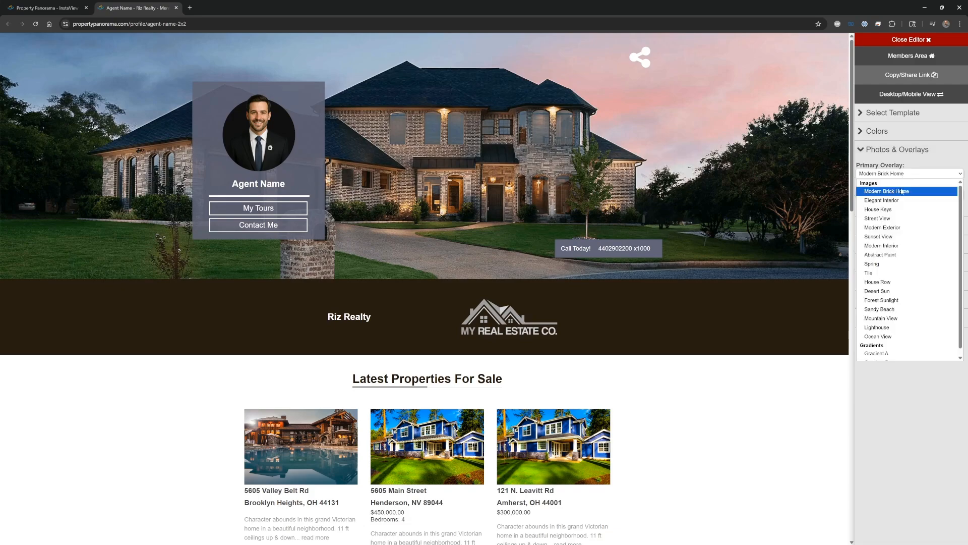
click(893, 219)
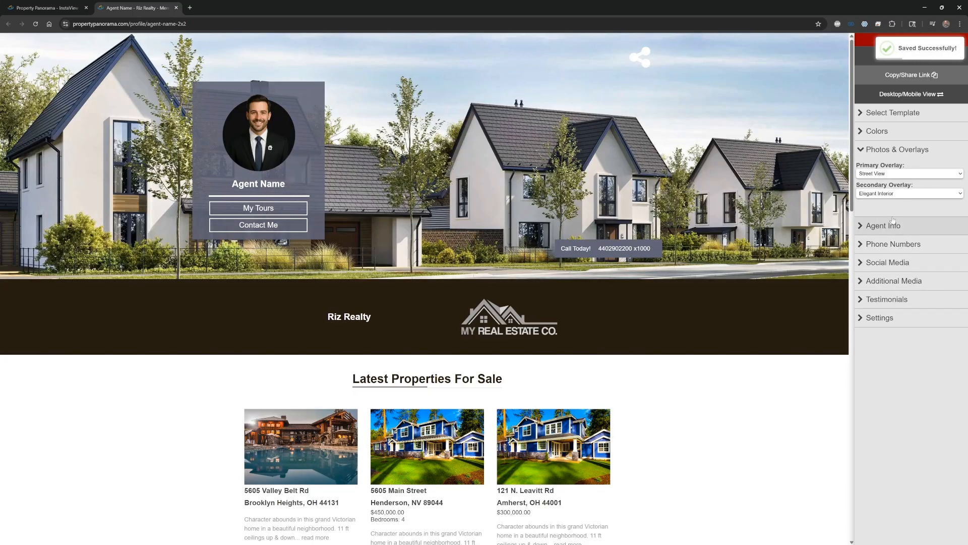
Set the secondary overlay image behind About Me and Testimonials to House Keys
scroll(790, 461, down, 9)
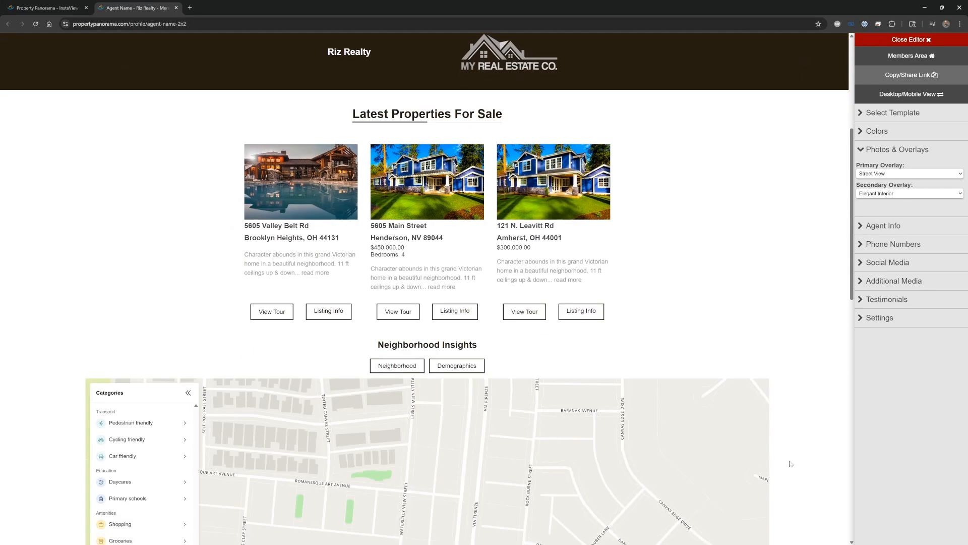
scroll(792, 464, down, 8)
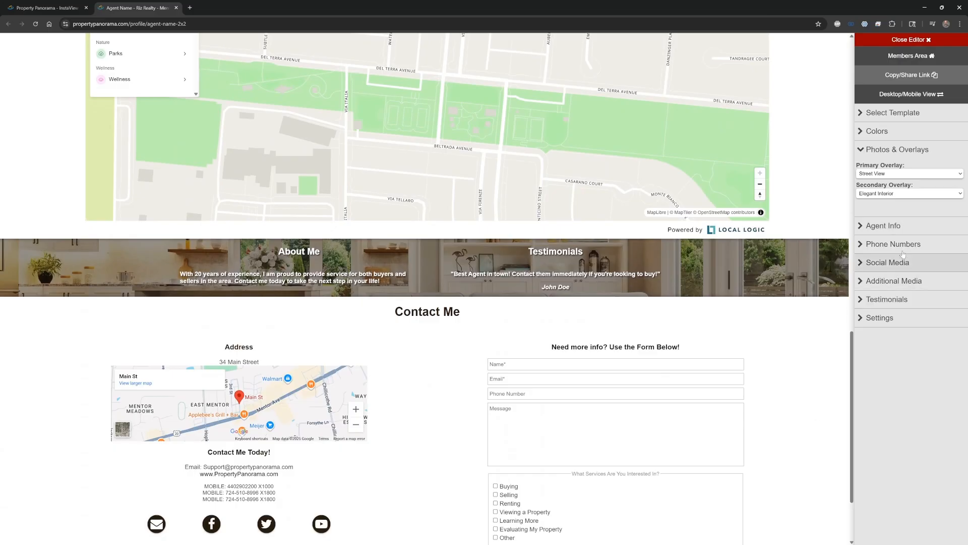
click(896, 195)
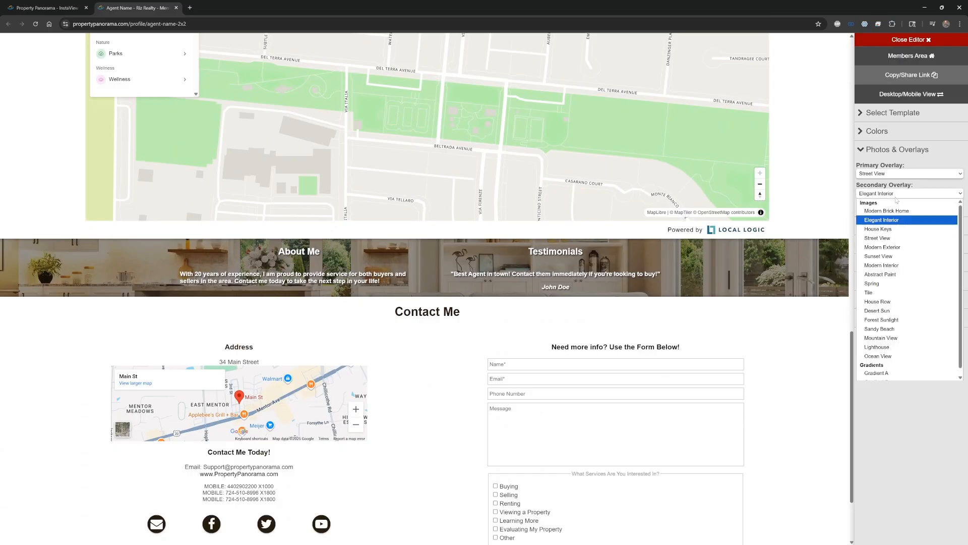
click(886, 231)
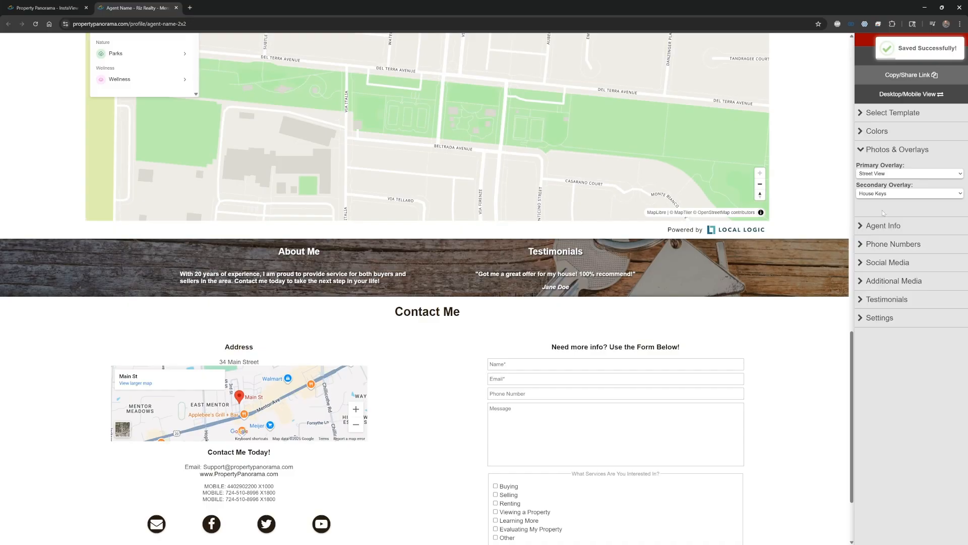
click(892, 151)
View the agent's email, website and biography details in the portfolio editor
click(894, 169)
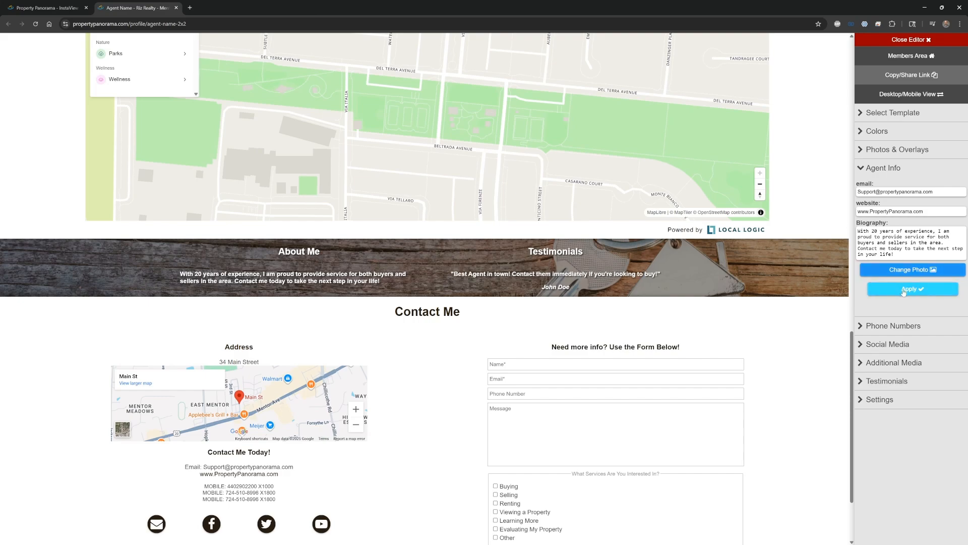
click(903, 170)
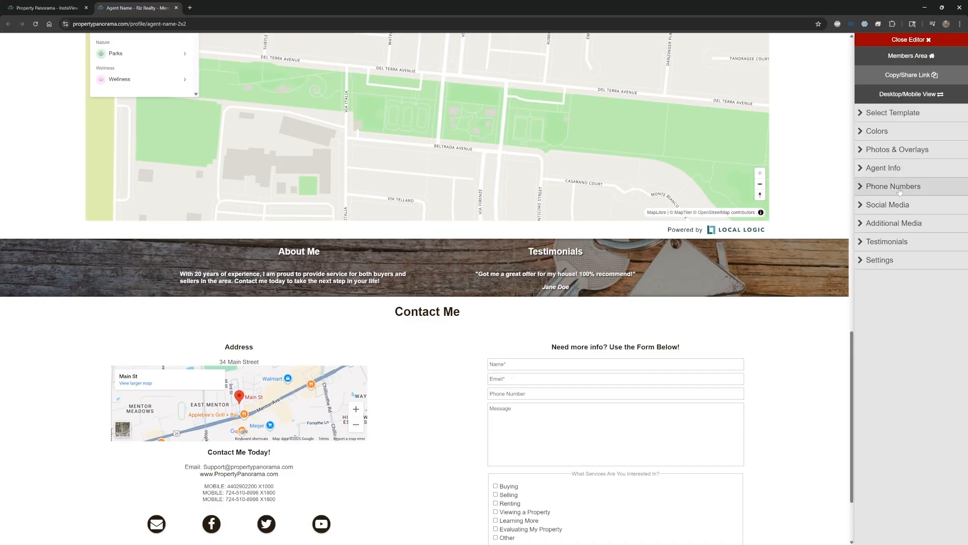
Set the second phone number's type to Office and check the phone details shown in the portfolio's contact section
click(899, 188)
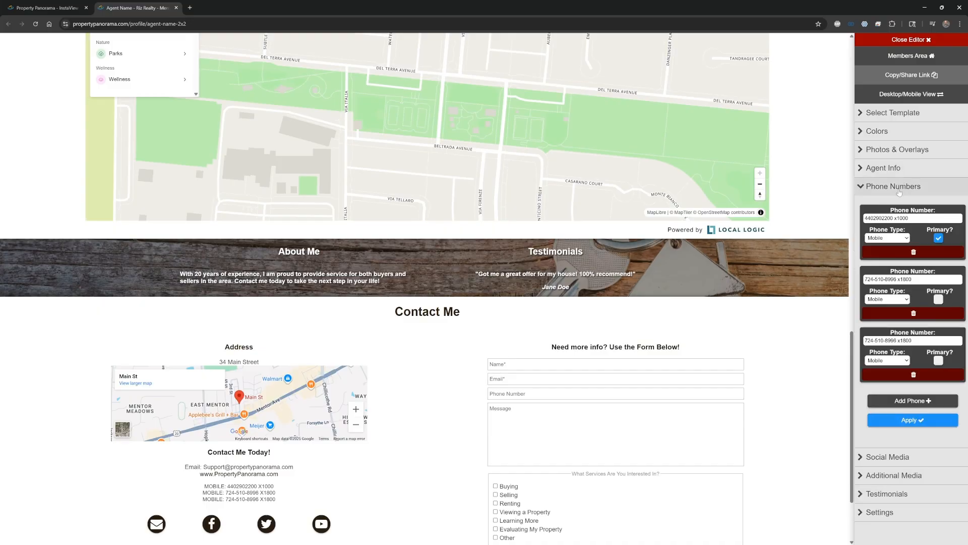
scroll(798, 131, up, 20)
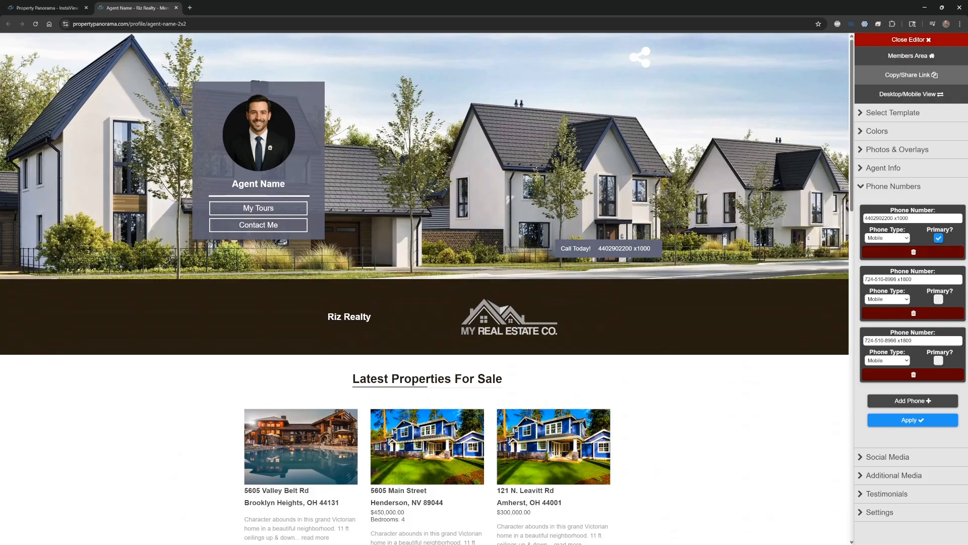
click(906, 300)
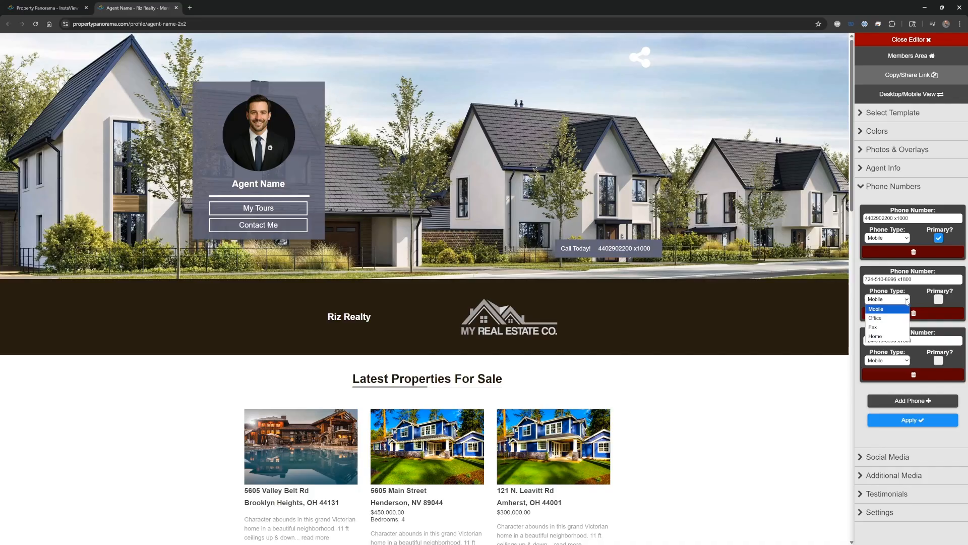
click(886, 319)
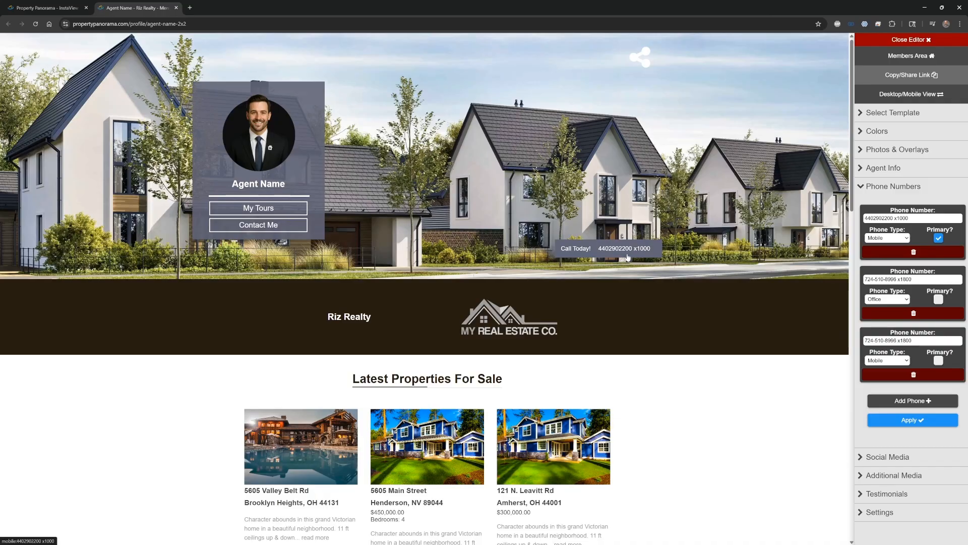
scroll(707, 346, down, 15)
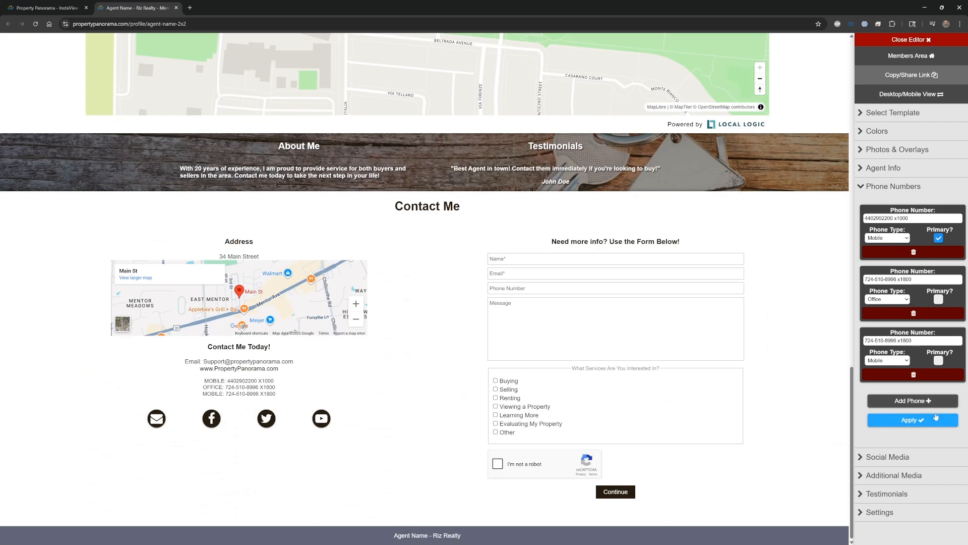
click(918, 191)
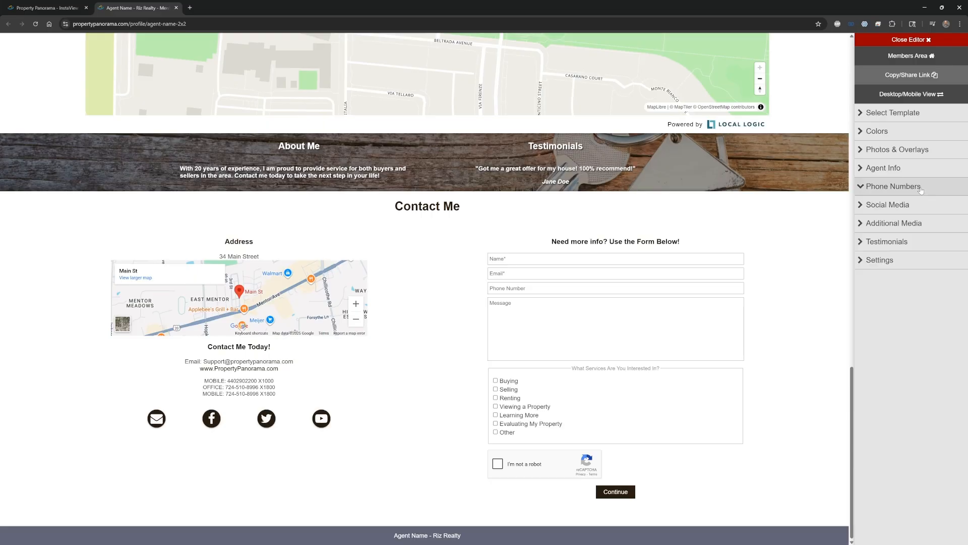
Review the social media URLs and icons set for the portfolio
click(916, 208)
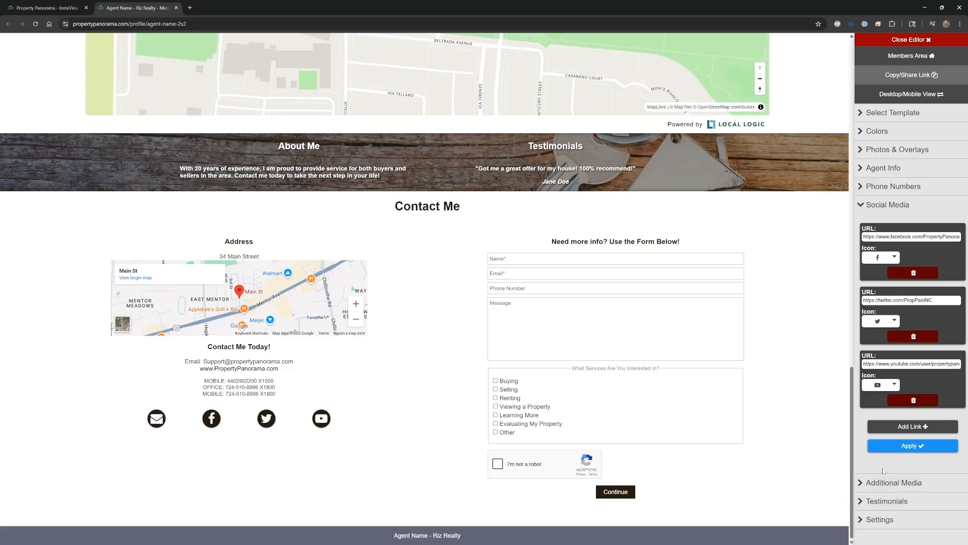
click(912, 206)
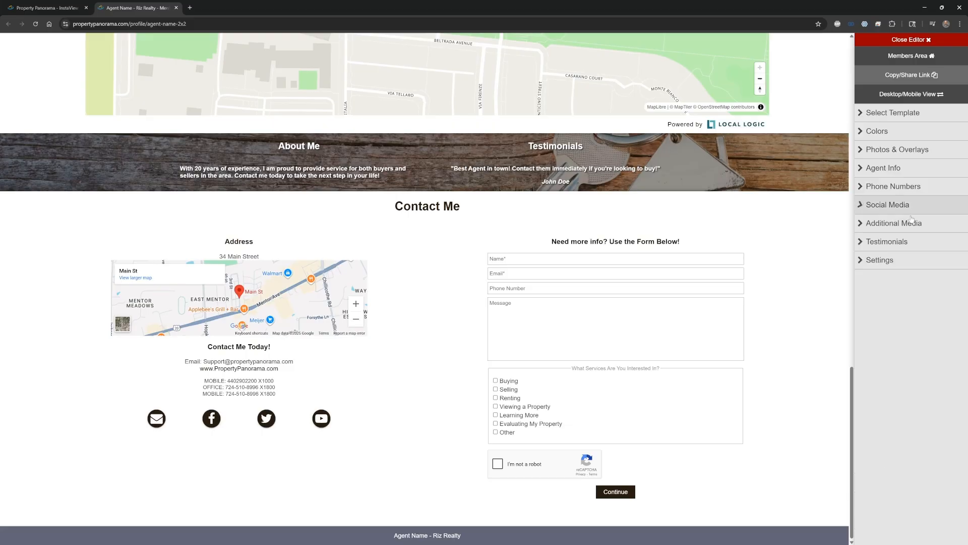
Fill in the additional media link with the URL youtube.com/propertypanorama and the YouTube icon
click(906, 229)
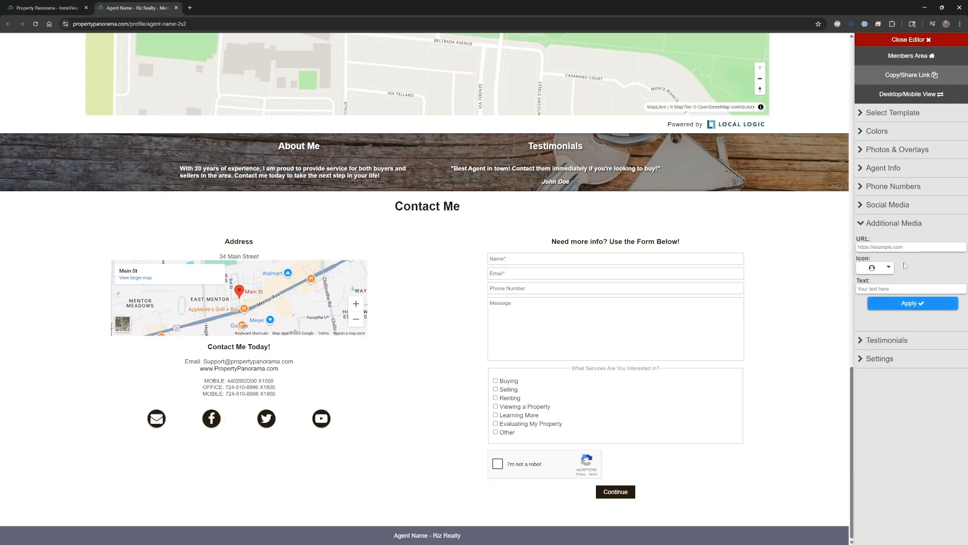
click(900, 247)
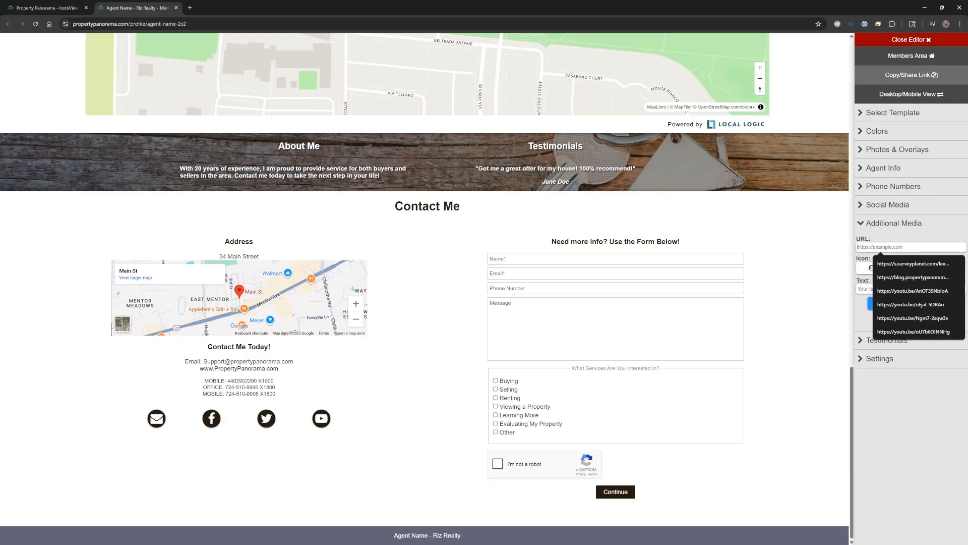
text(you)
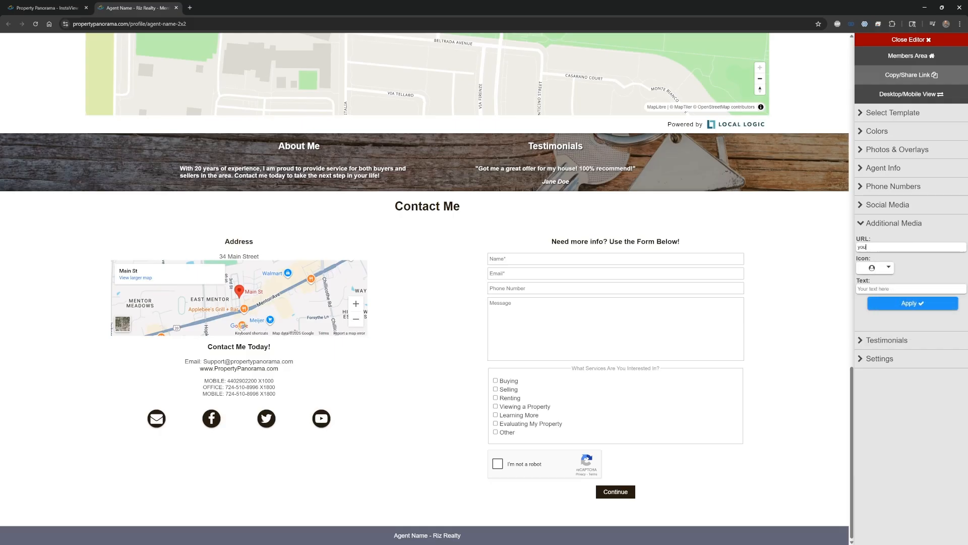
text(tube.com/property)
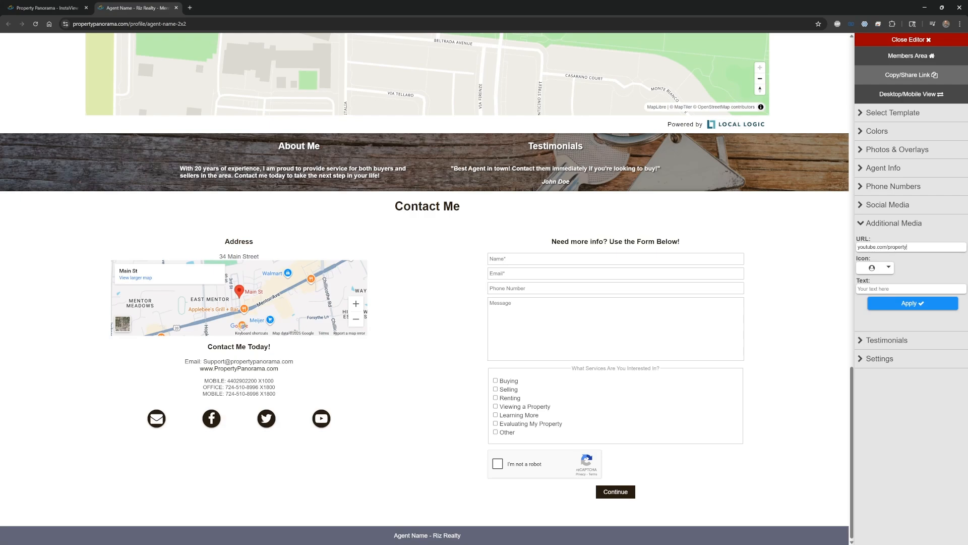
text(panorama)
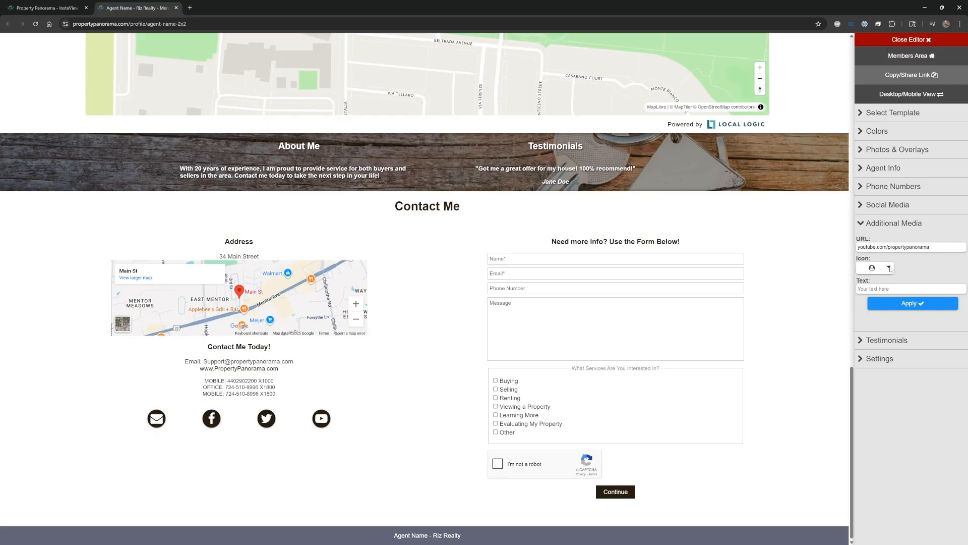
click(890, 267)
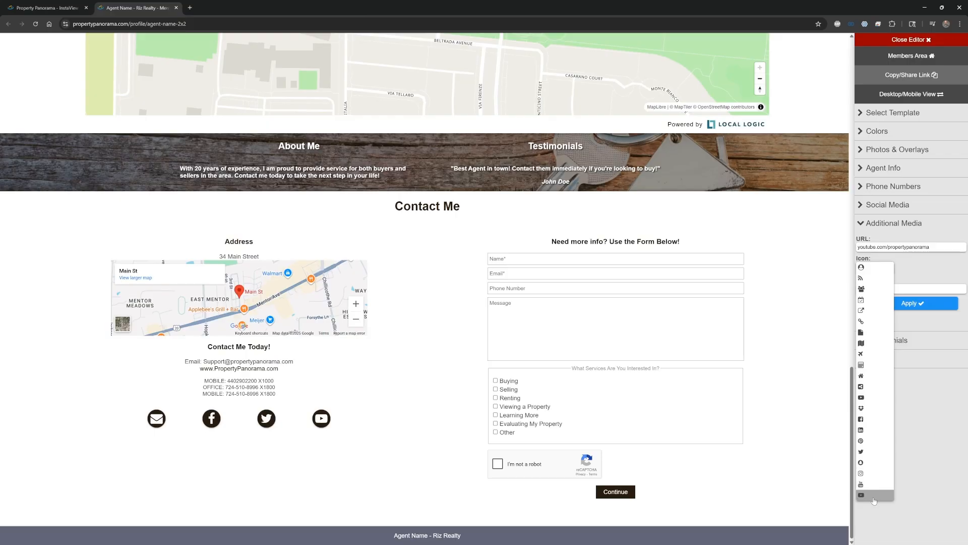
click(875, 486)
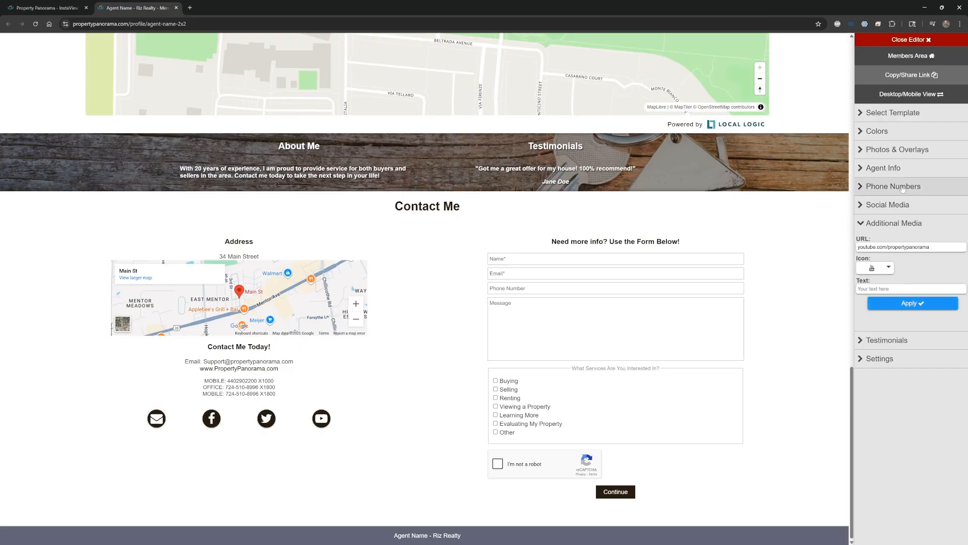
click(903, 223)
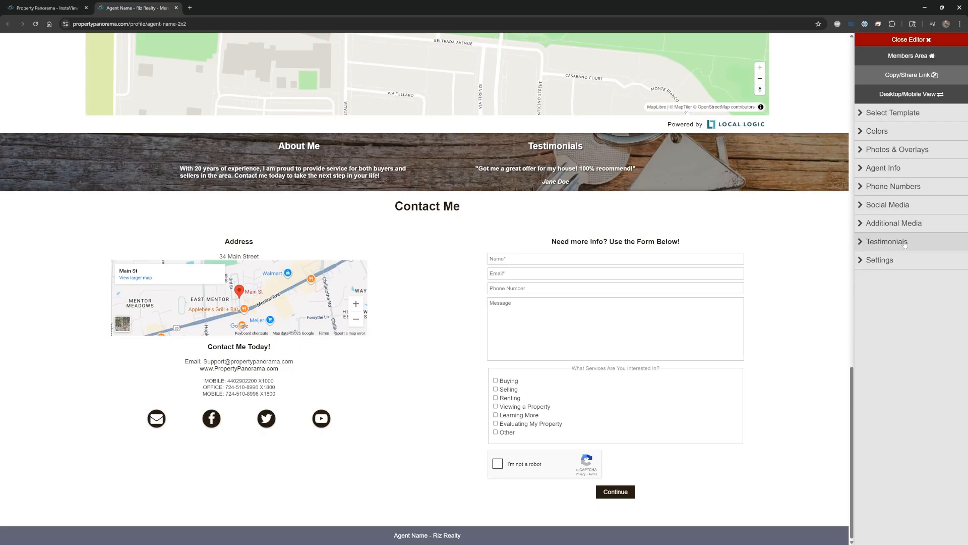
Review the portfolio's testimonial entries in the editor
click(903, 241)
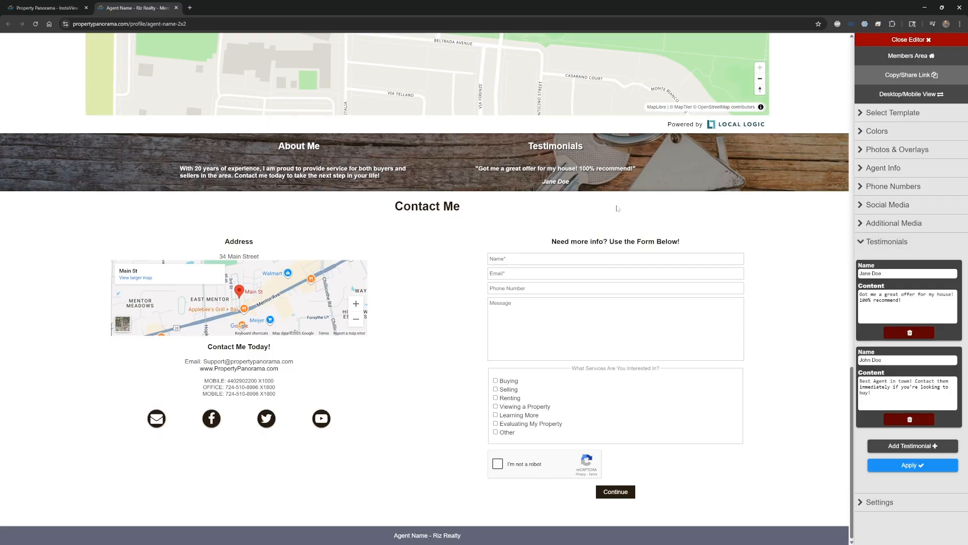
click(888, 241)
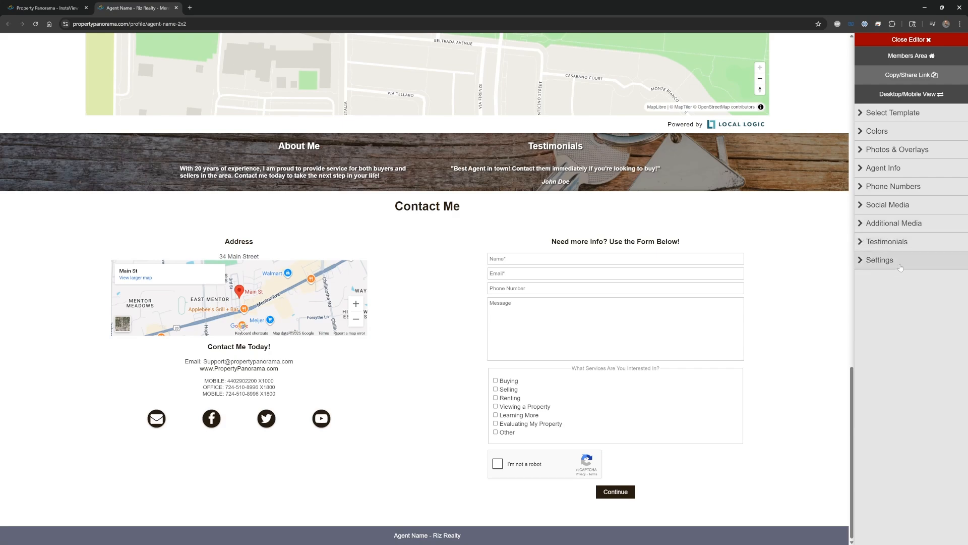
Try to switch the agent profile's visibility to Private, cancelling at the confirmation
click(898, 267)
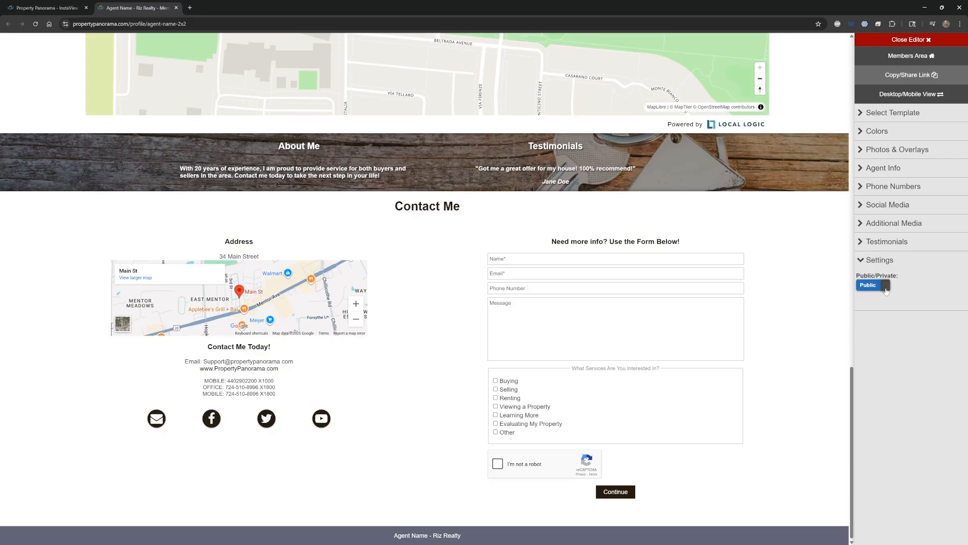
click(886, 286)
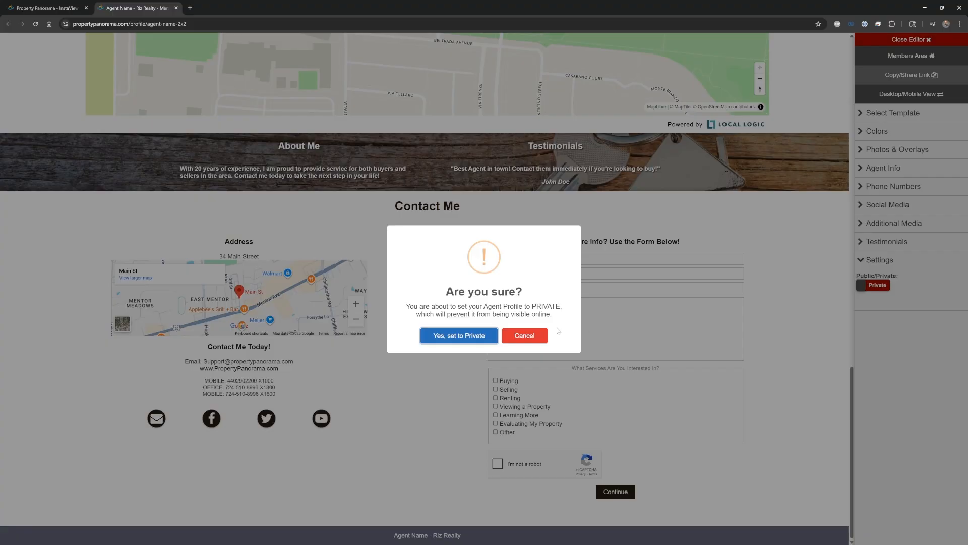
click(526, 340)
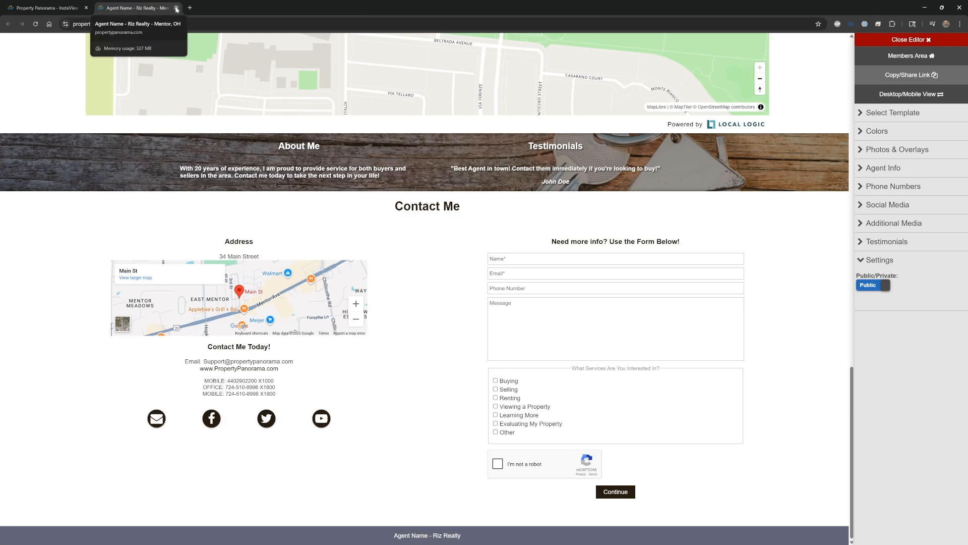
Close the portfolio editor, preview sharing the Digital Portfolio as a Facebook post, and return to the Property Panorama dashboard
click(176, 8)
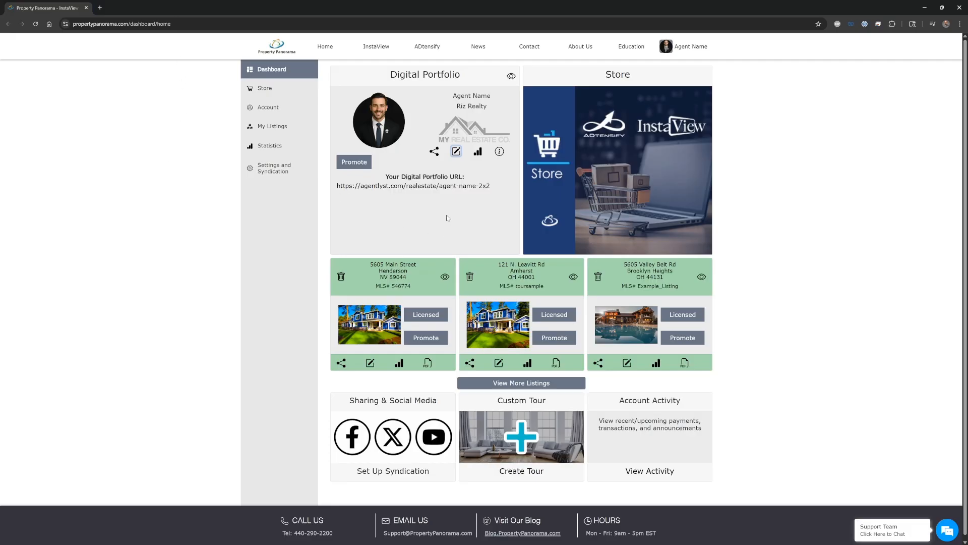
click(434, 152)
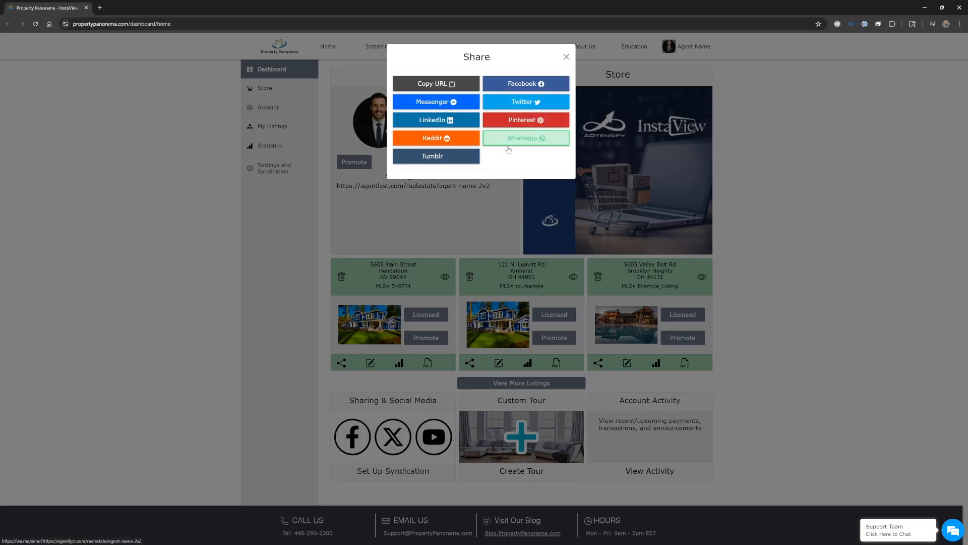
click(521, 84)
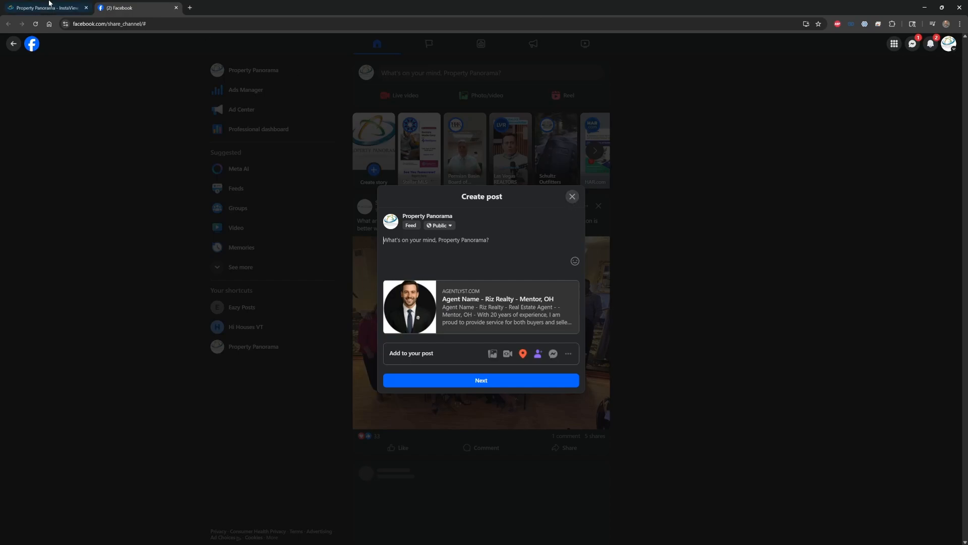
click(22, 3)
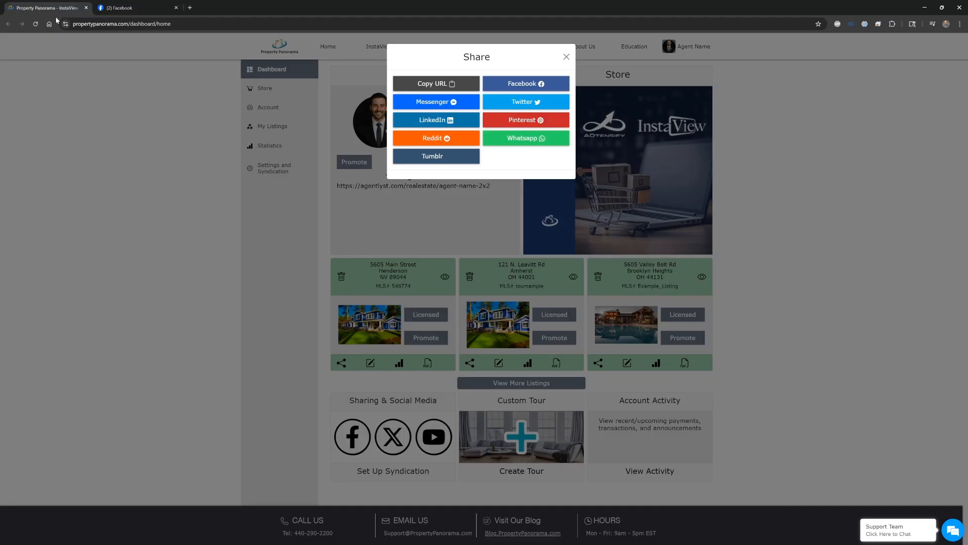